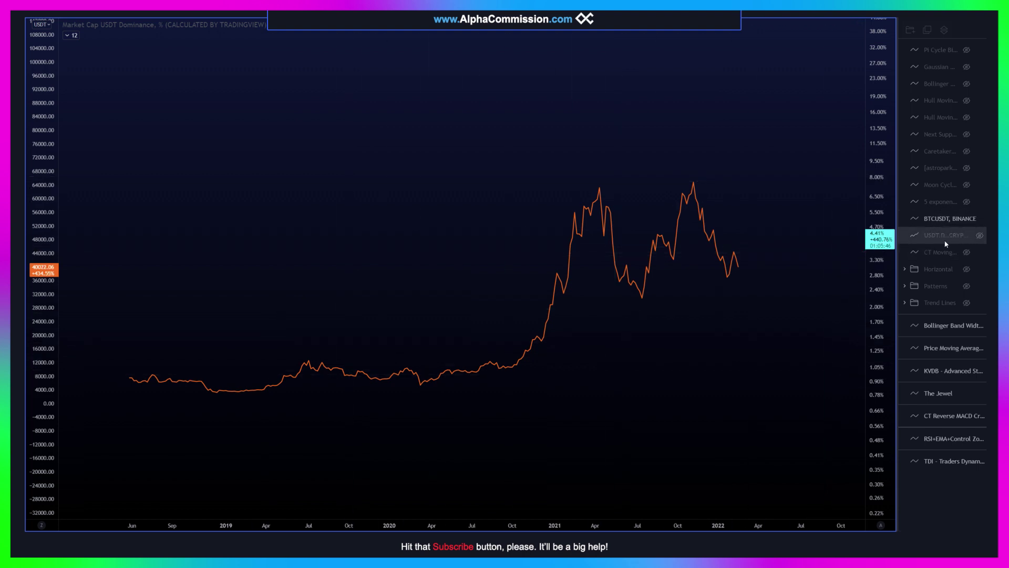
# Unhide the USDT.D dominance line and hide the BTCUSDT price line in the Object Tree
pyautogui.click(979, 236)
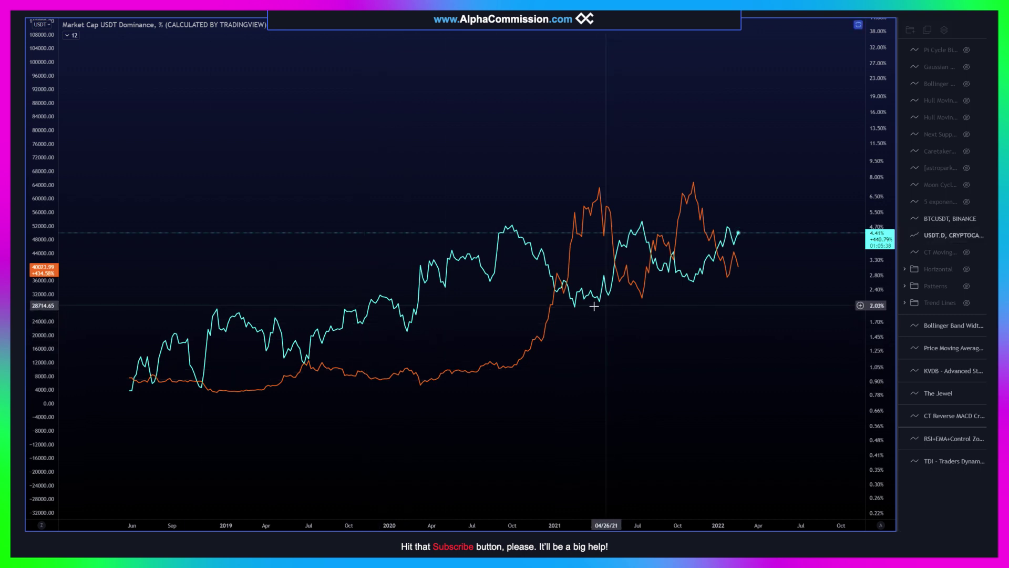
pyautogui.click(967, 219)
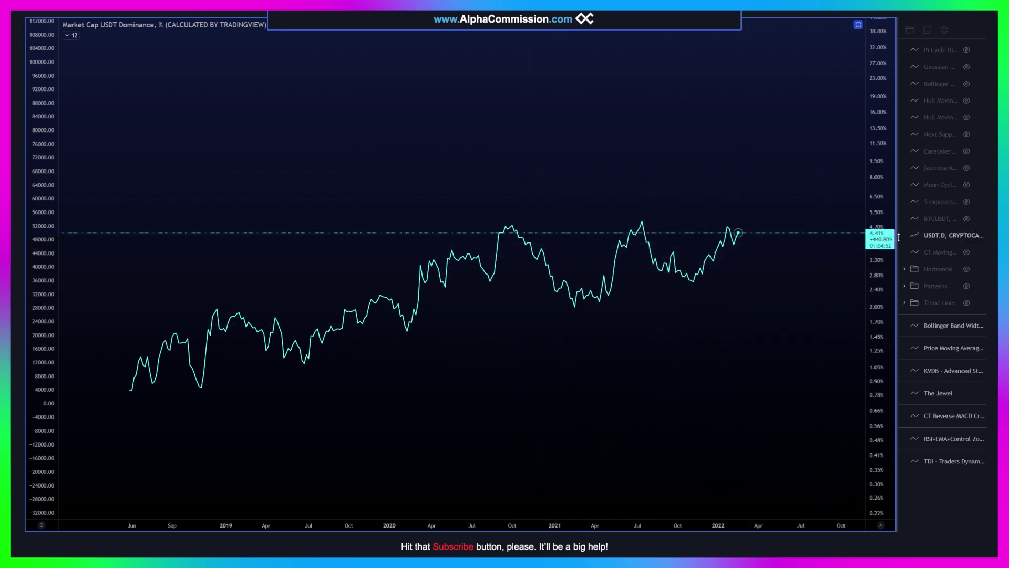
# Unhide BTCUSDT so its orange line overlays the USDT dominance line
pyautogui.click(966, 219)
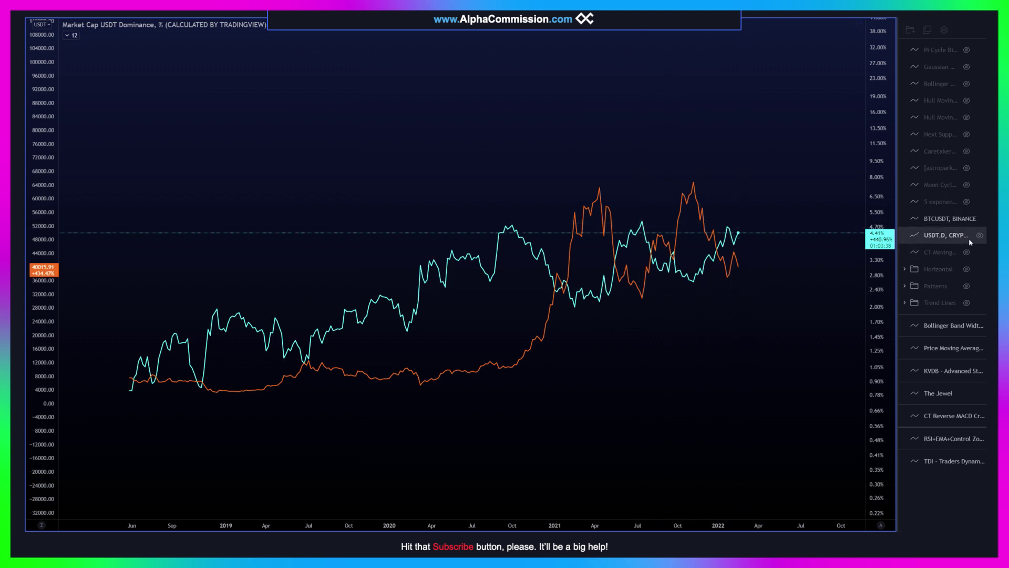
# Hide BTCUSDT and reveal the CT Moving Average lines over USDT.D
pyautogui.click(966, 218)
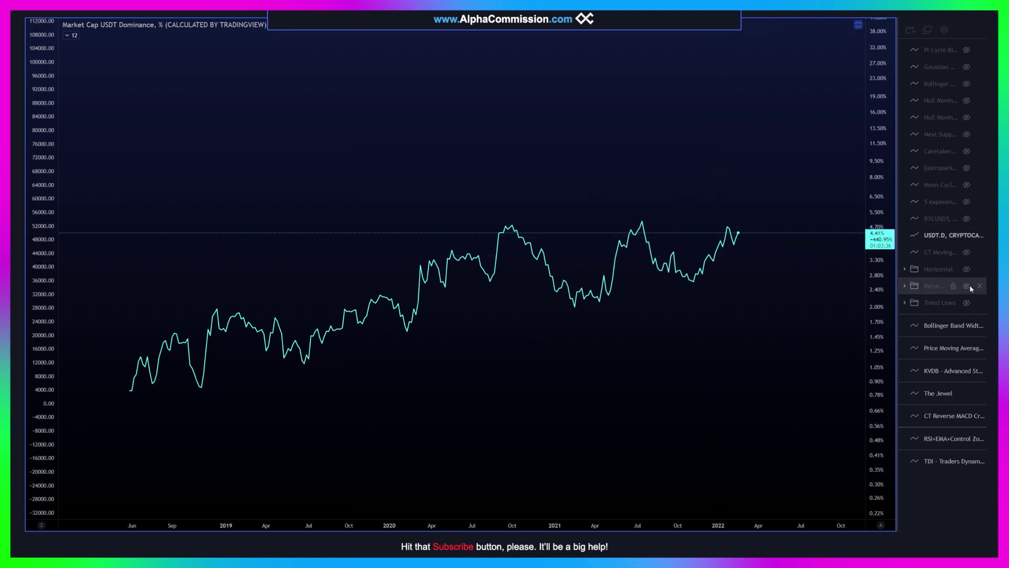
pyautogui.click(966, 252)
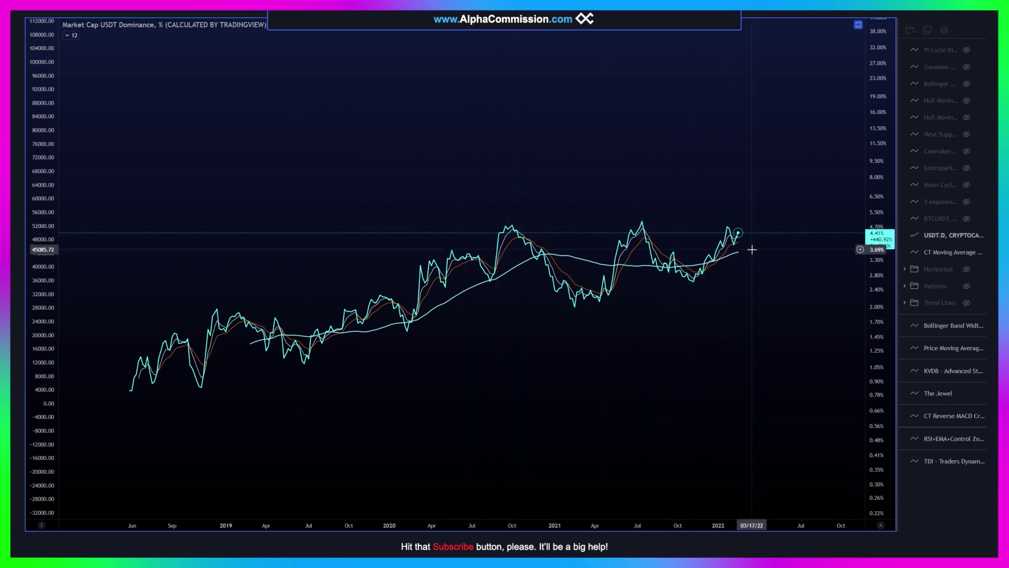
# Unhide the Horizontal folder's dashed levels (9.17% to 1.17%) and inspect the 4.80% and 9.17% lines
pyautogui.click(966, 269)
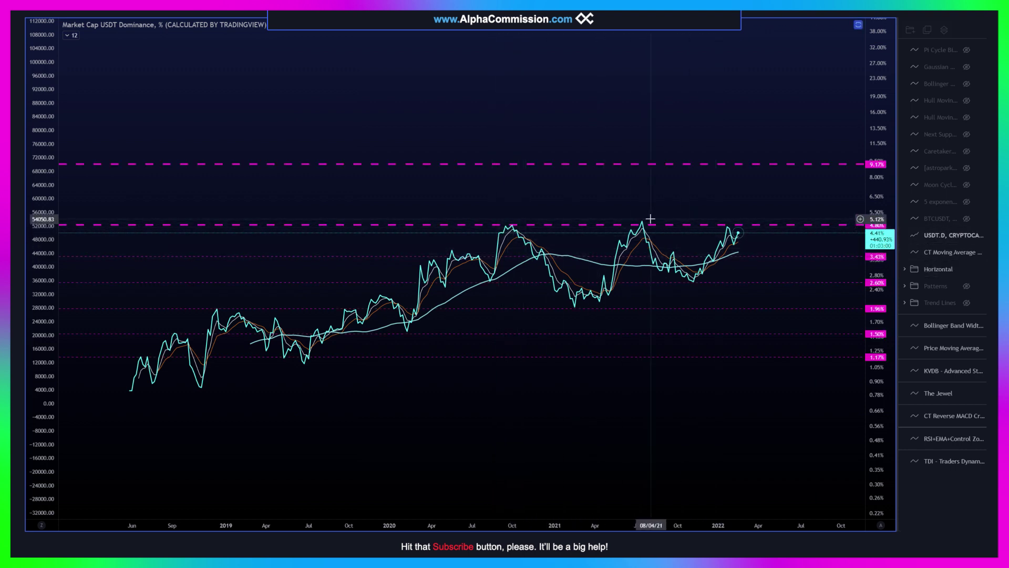
pyautogui.click(626, 225)
pyautogui.click(723, 221)
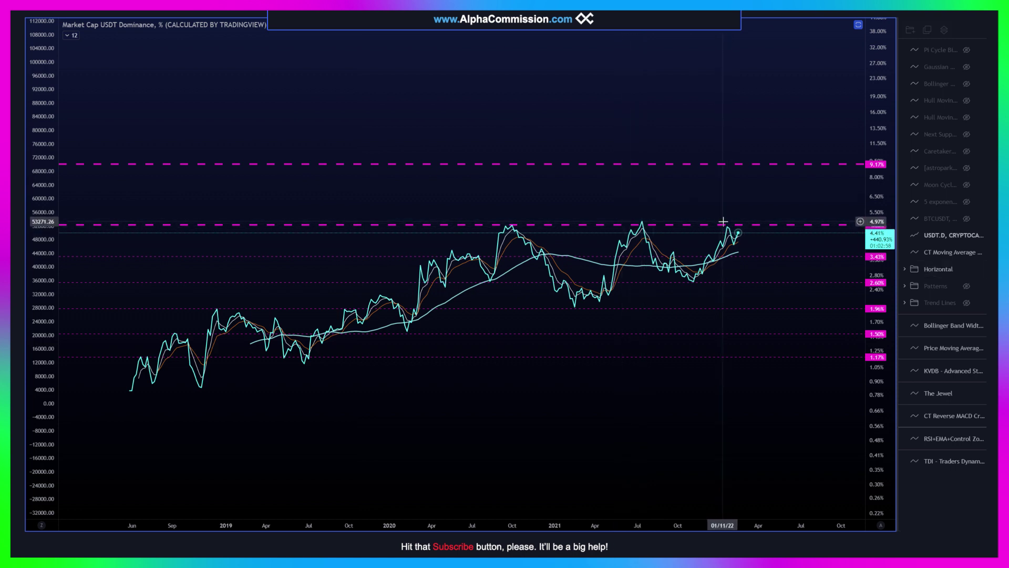
pyautogui.click(725, 225)
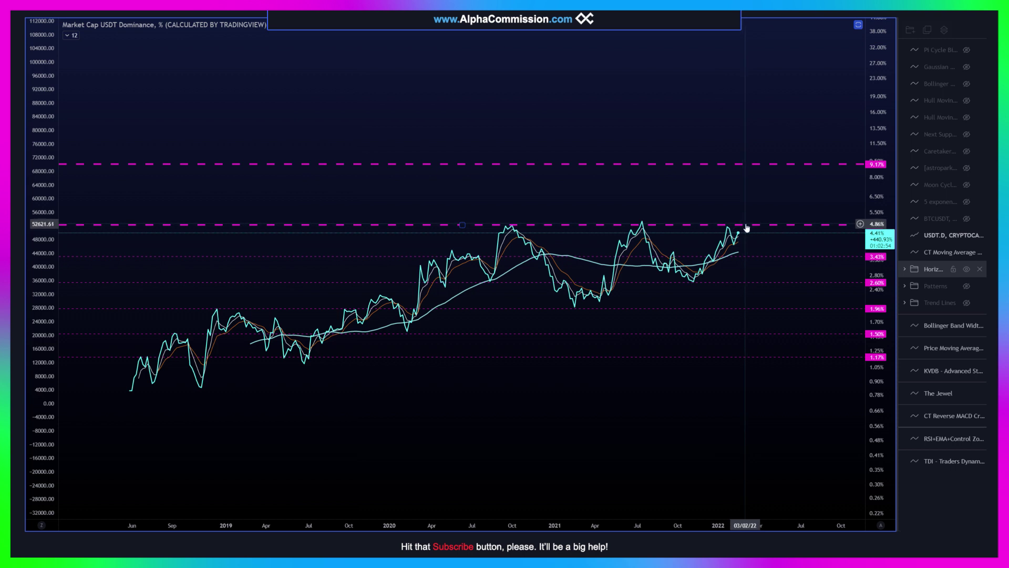
pyautogui.click(780, 164)
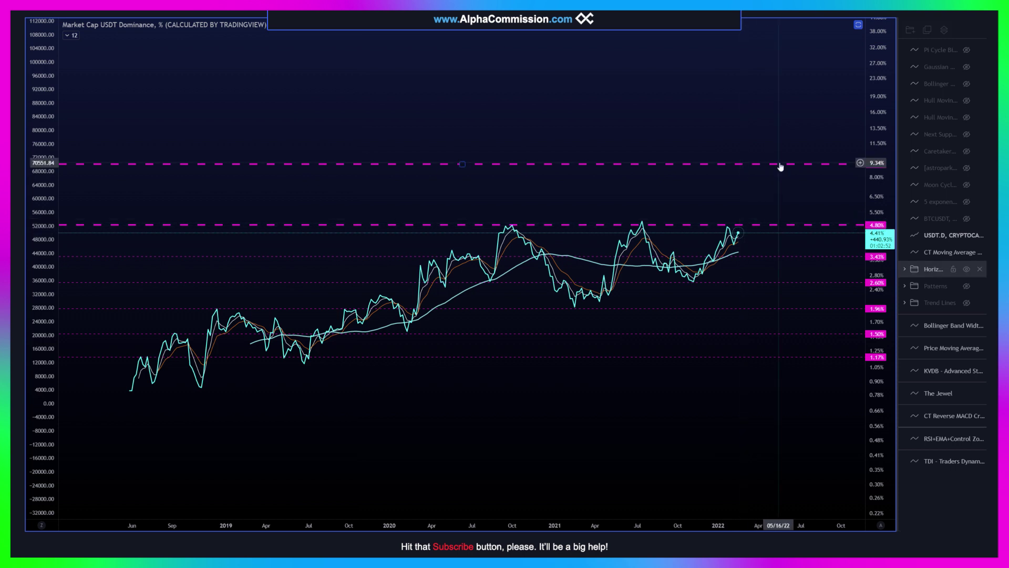
pyautogui.click(775, 170)
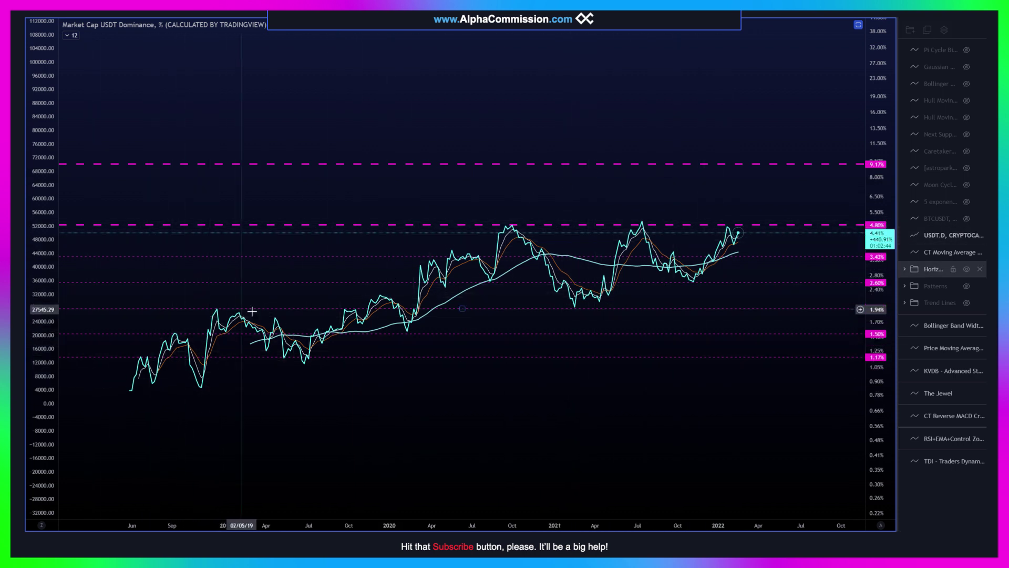
# Show the Patterns folder and nudge the August 2018 yellow pattern into place
pyautogui.click(965, 286)
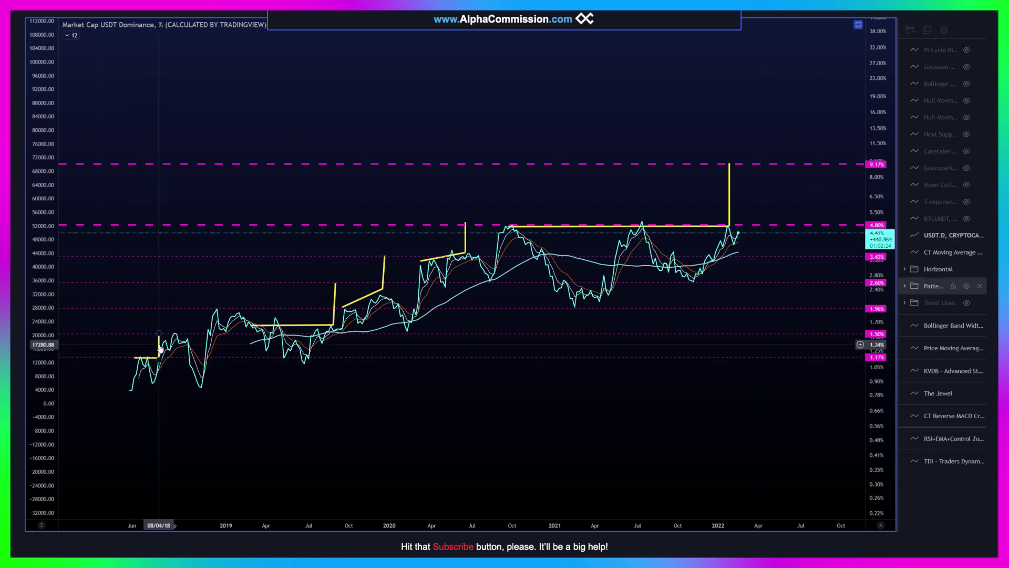
pyautogui.moveTo(160, 348)
pyautogui.mouseDown()
pyautogui.moveTo(151, 372)
pyautogui.moveTo(161, 349)
pyautogui.mouseUp()
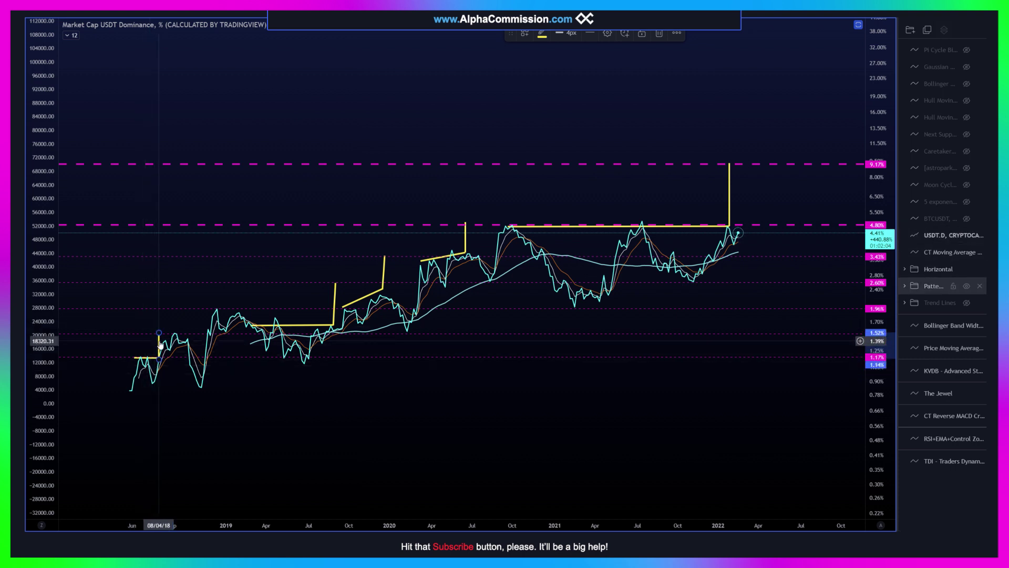
pyautogui.moveTo(160, 344); pyautogui.dragTo(161, 342)
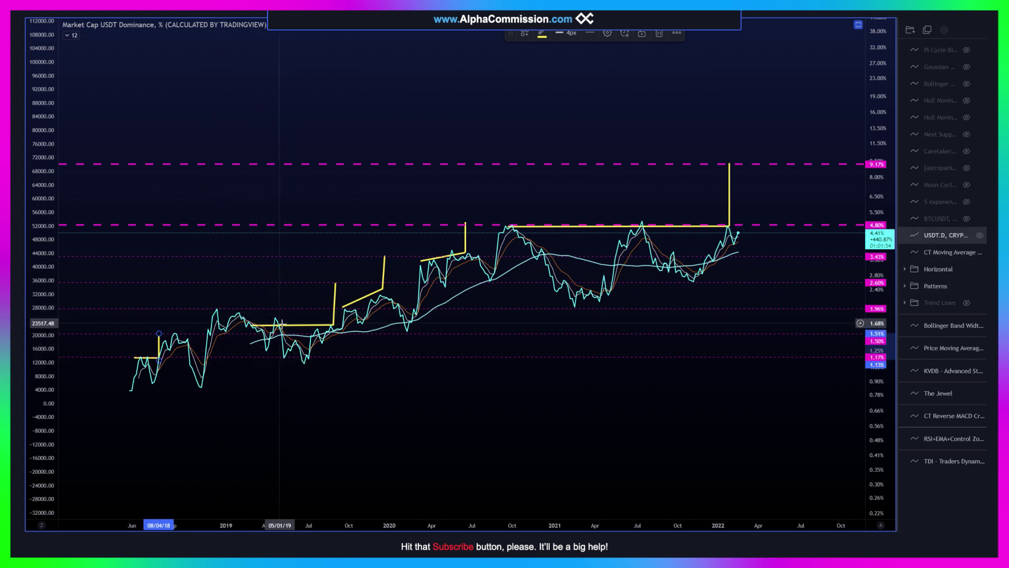
pyautogui.click(307, 341)
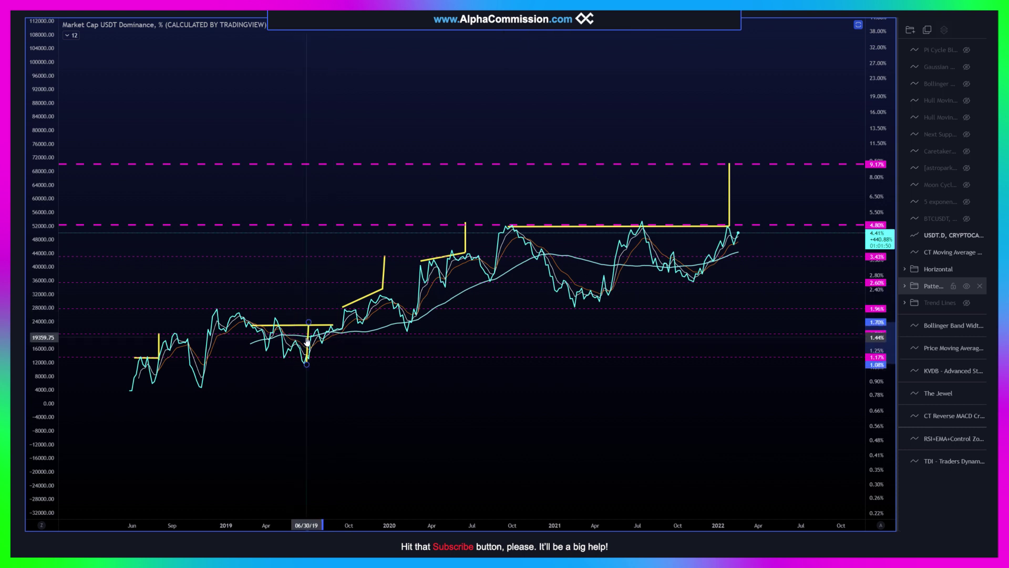
# Reposition the mid-2019, June 2020 and tall yellow pattern lines, then show BTCUSDT again
pyautogui.moveTo(307, 342); pyautogui.dragTo(334, 303)
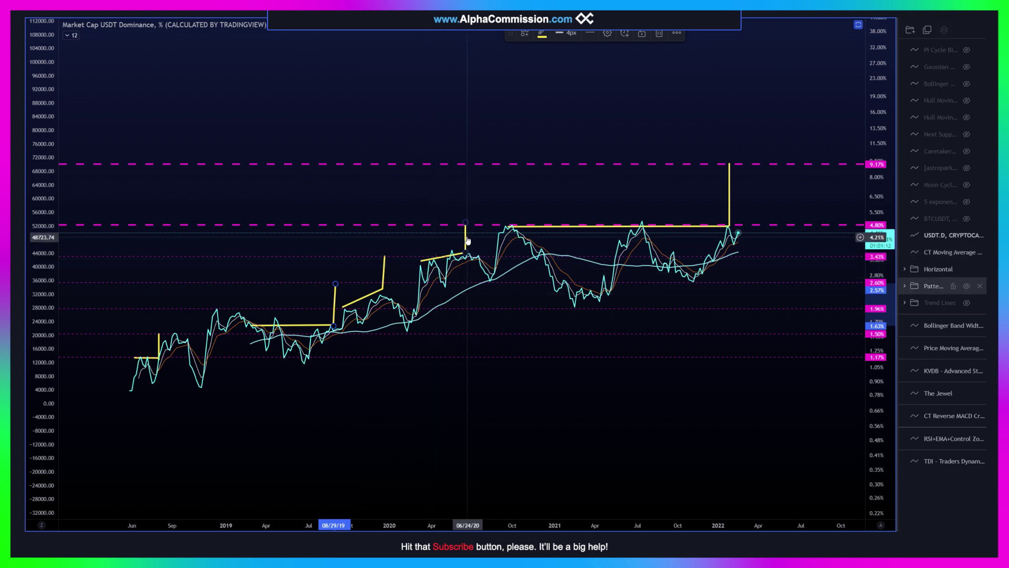
pyautogui.moveTo(467, 240); pyautogui.dragTo(464, 242)
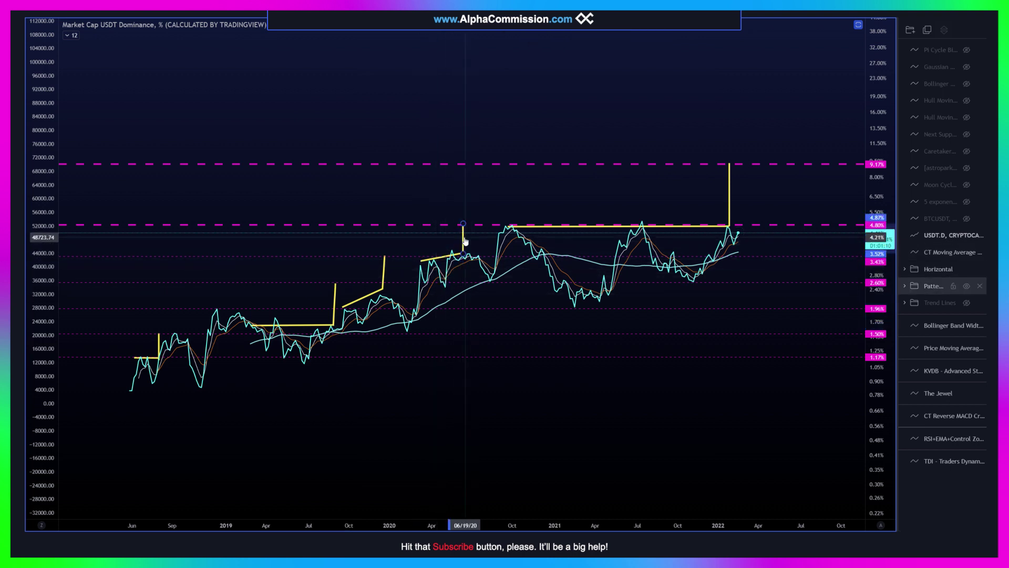
pyautogui.click(469, 242)
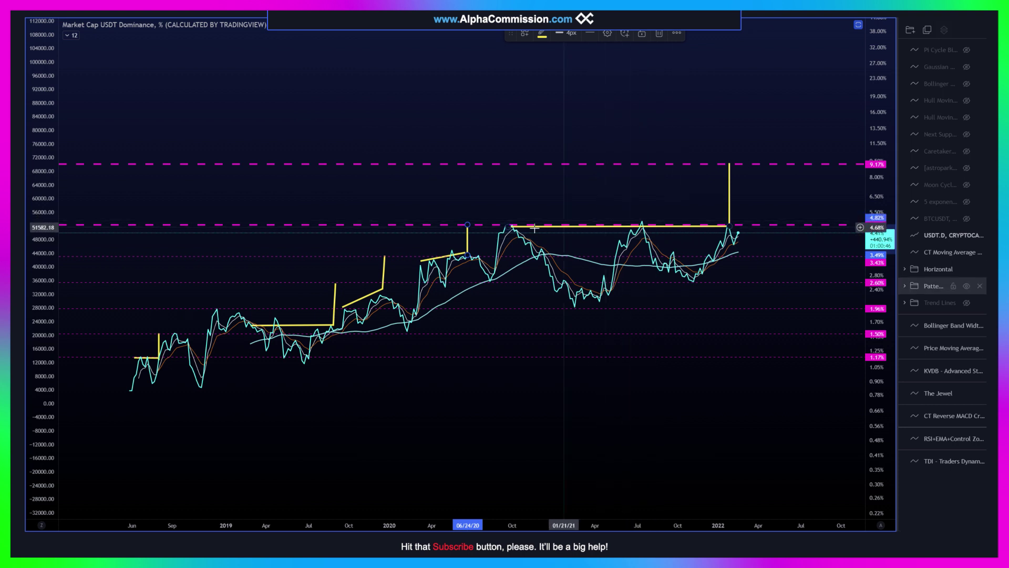
pyautogui.moveTo(728, 186)
pyautogui.mouseDown()
pyautogui.moveTo(691, 244)
pyautogui.moveTo(740, 180)
pyautogui.mouseUp()
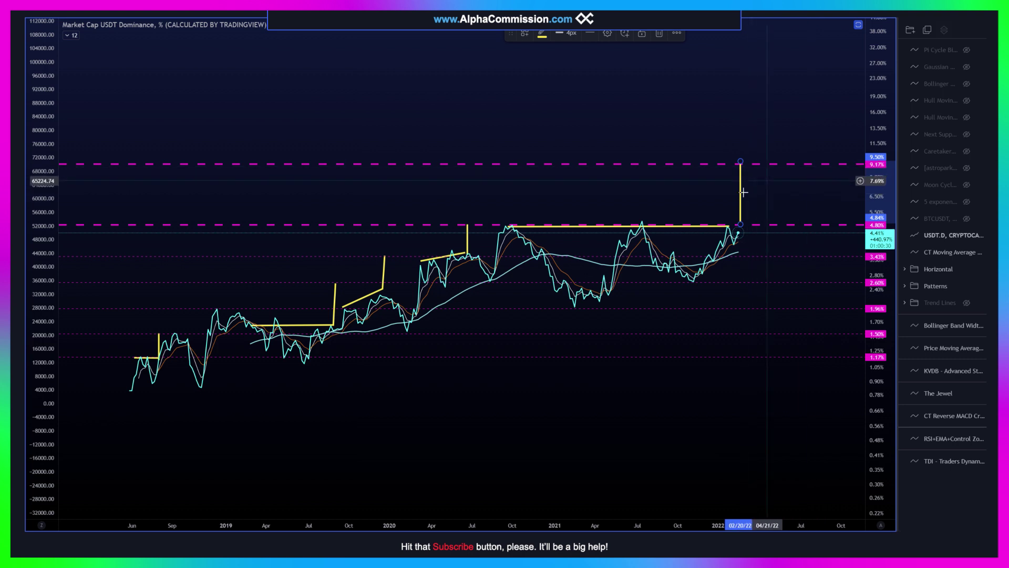
pyautogui.click(966, 219)
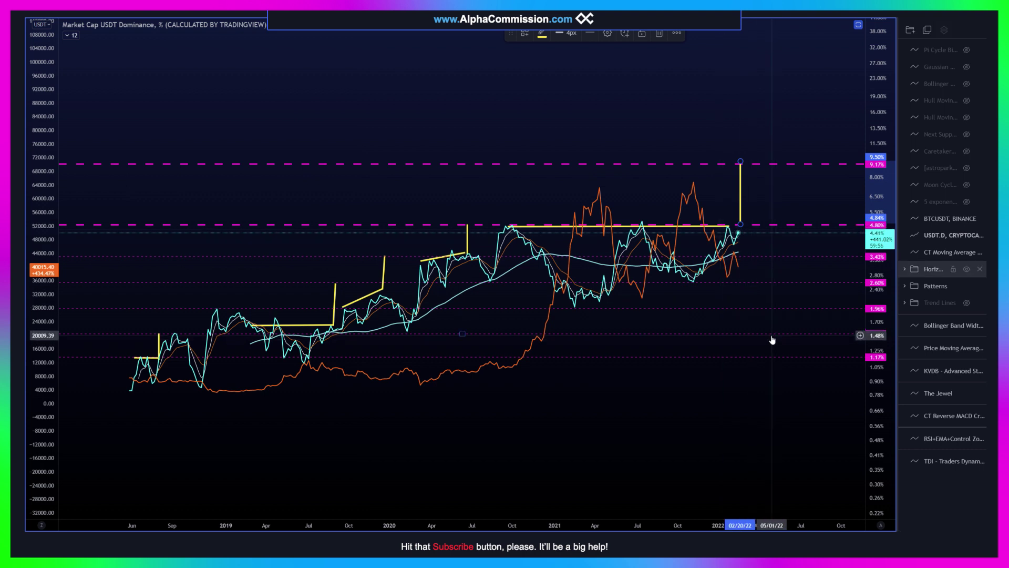
# Select the tall yellow vertical line and move its floating toolbar aside
pyautogui.click(736, 327)
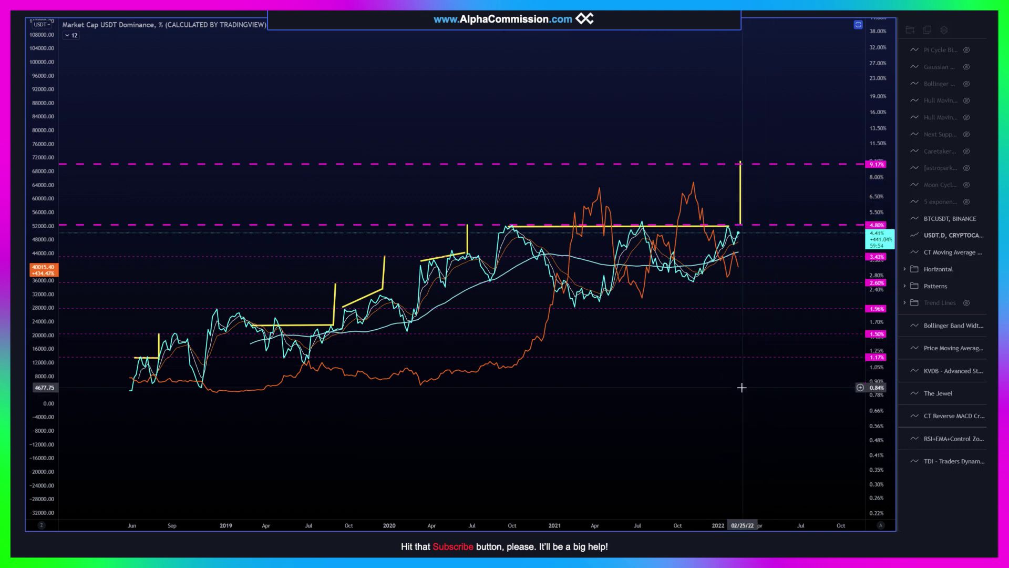
pyautogui.click(741, 209)
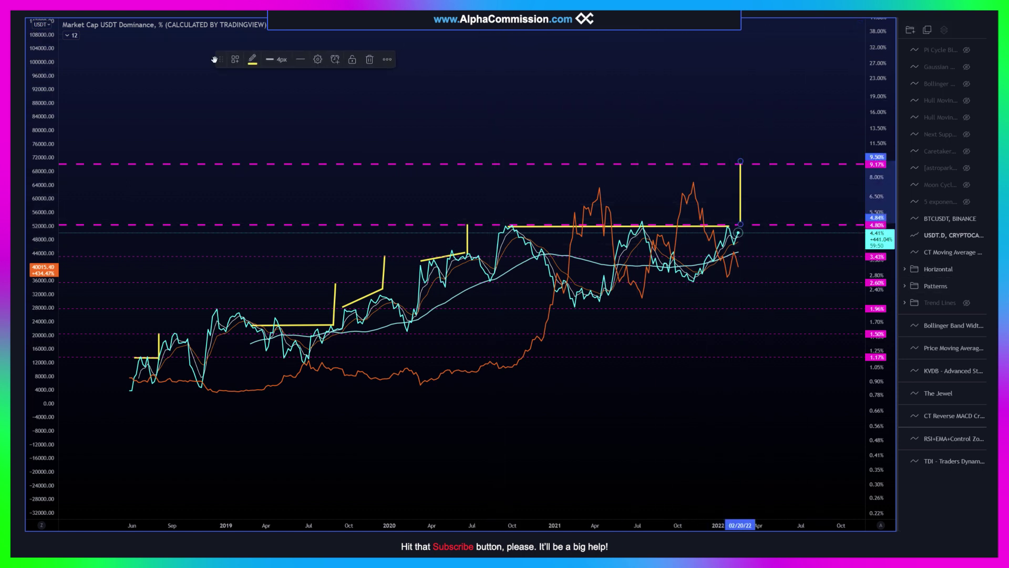
pyautogui.moveTo(214, 59); pyautogui.dragTo(106, 47)
pyautogui.click(540, 89)
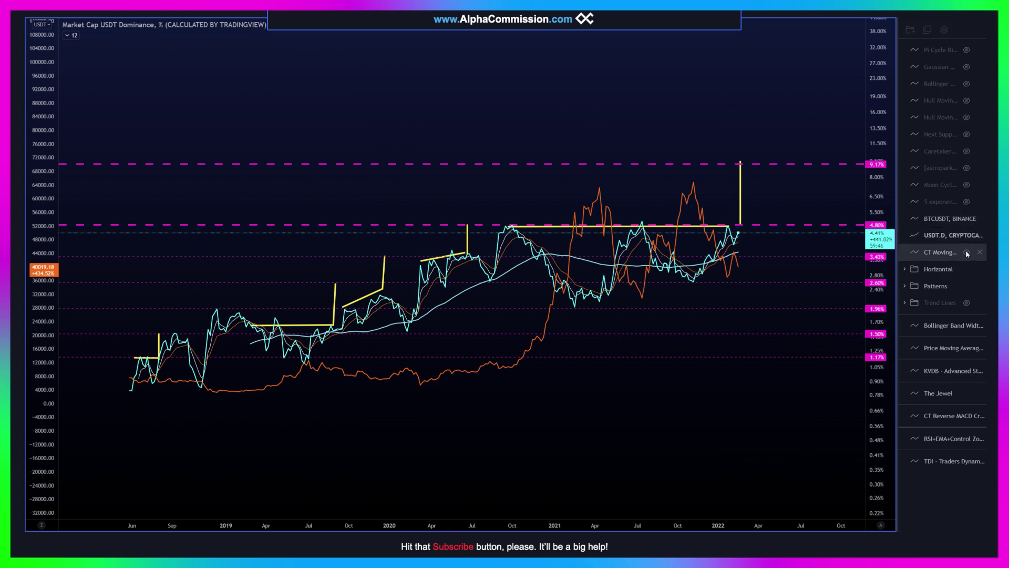
# Show the Trend Lines folder, hide the yellow Patterns, and check the 9.17% level
pyautogui.click(966, 303)
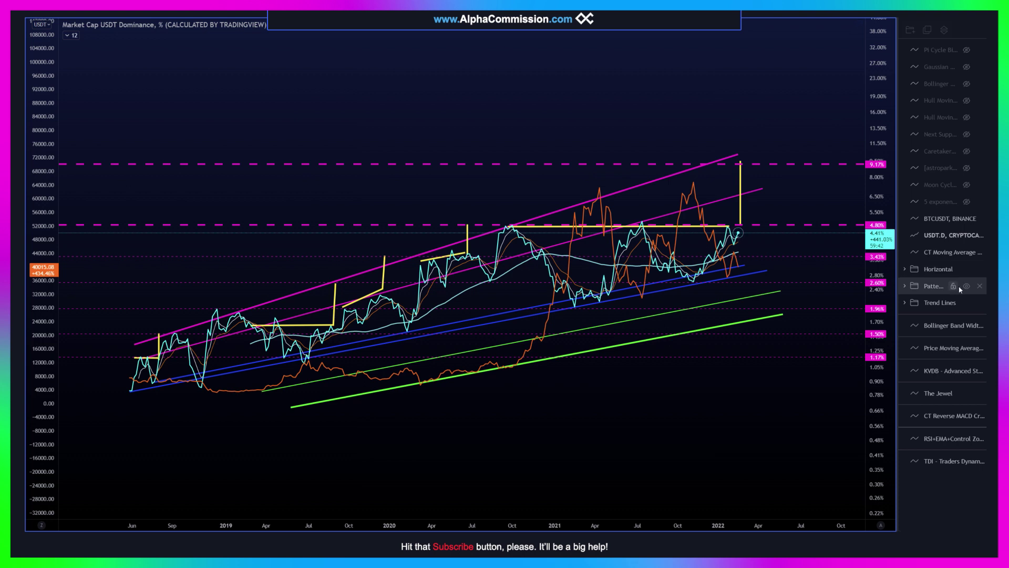
pyautogui.click(966, 286)
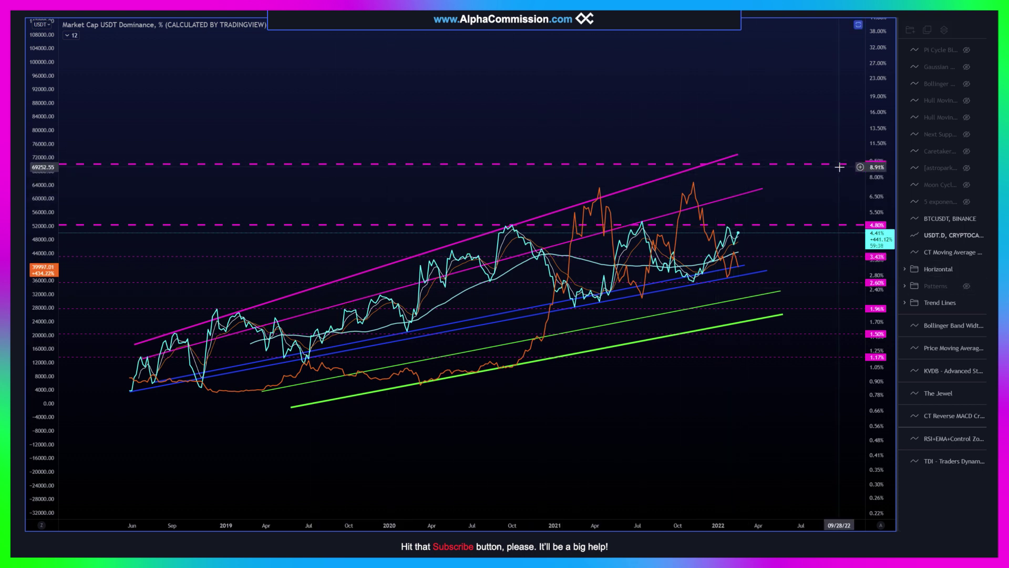
pyautogui.click(774, 165)
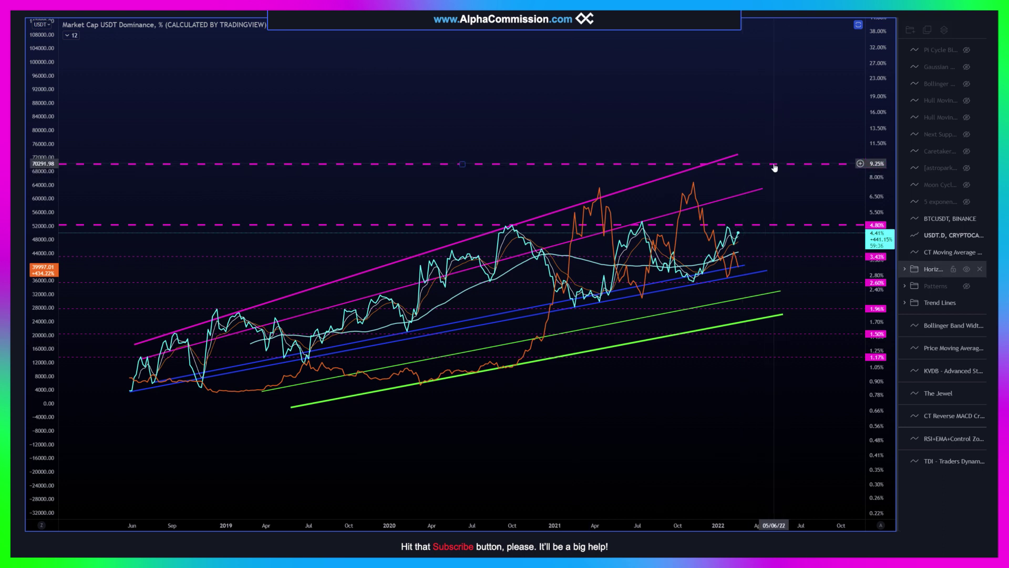
pyautogui.click(742, 229)
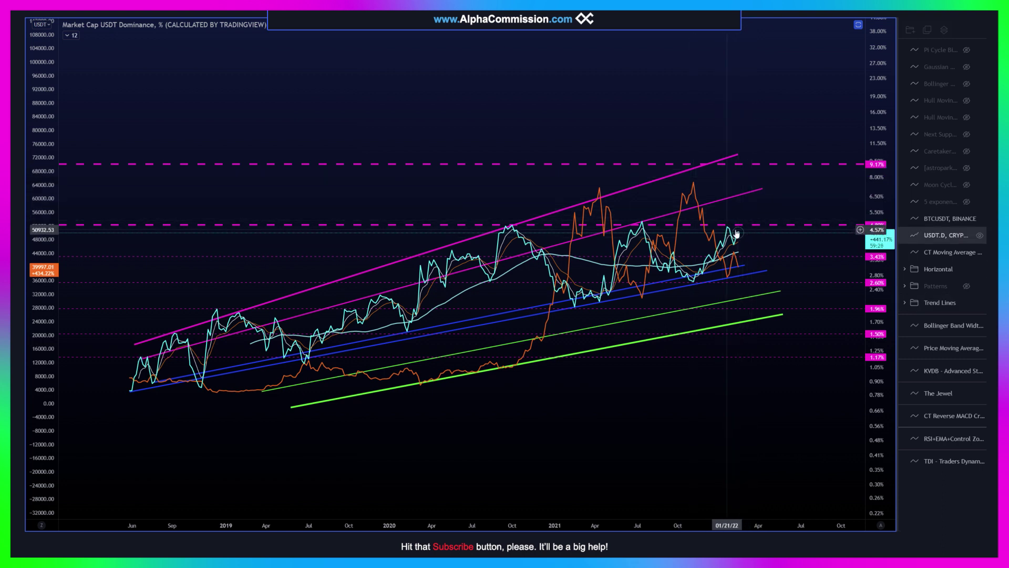
pyautogui.click(632, 224)
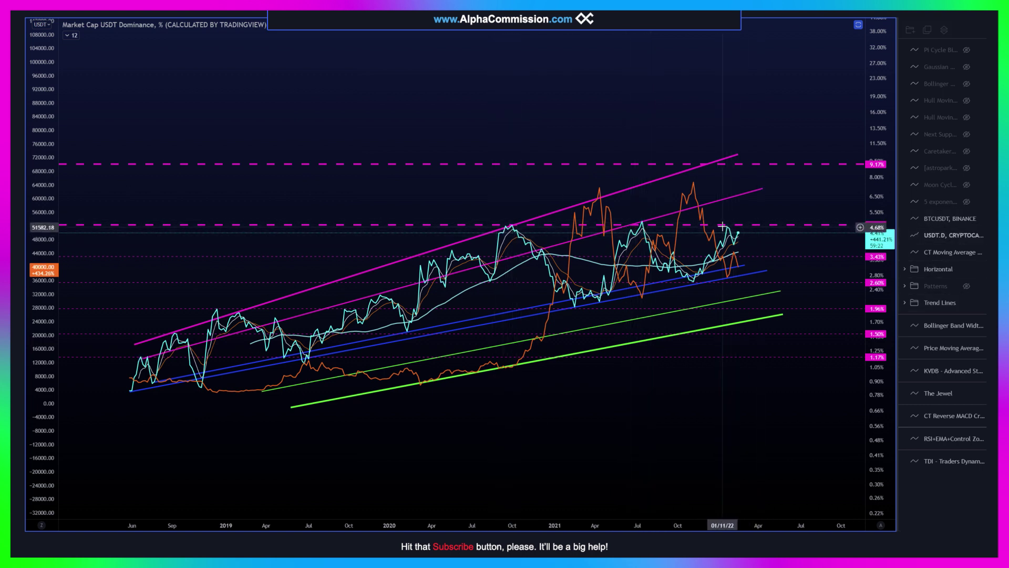
pyautogui.click(741, 245)
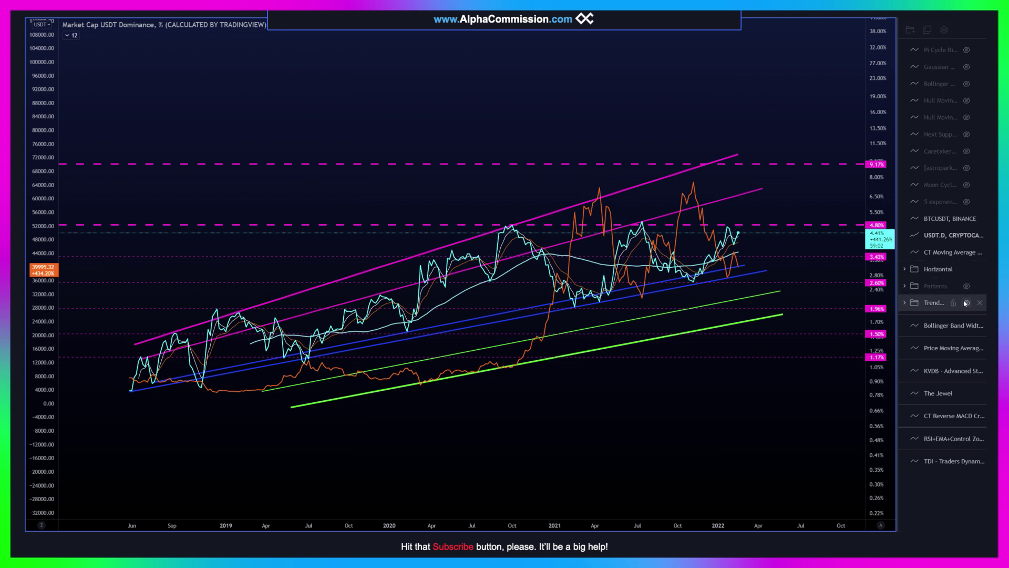
# Hide the USDT.D series and the CT Moving Average lines
pyautogui.click(979, 236)
pyautogui.click(966, 253)
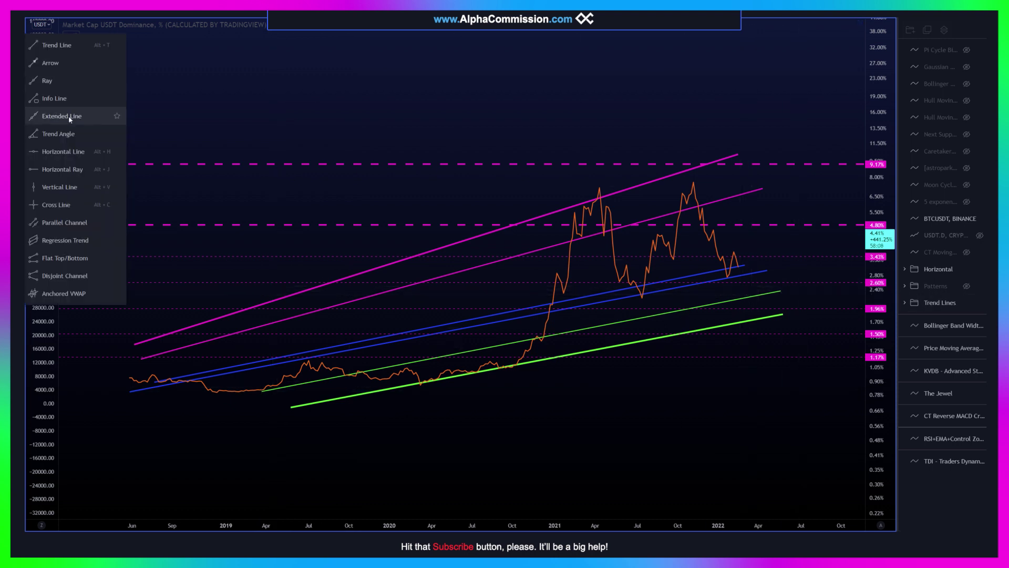
# Add a solid yellow 3px horizontal level near 2.25%
pyautogui.click(68, 151)
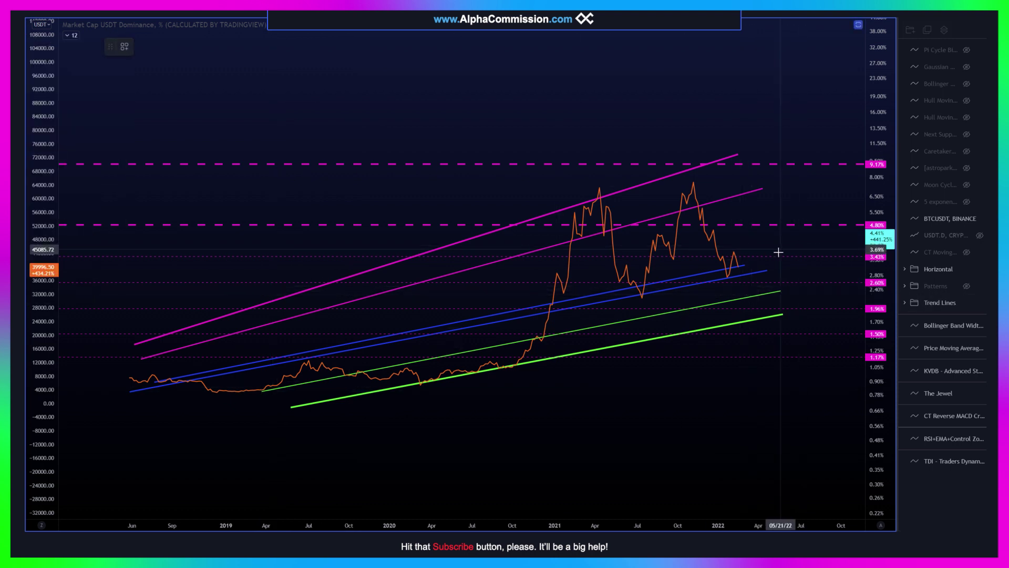
pyautogui.click(757, 295)
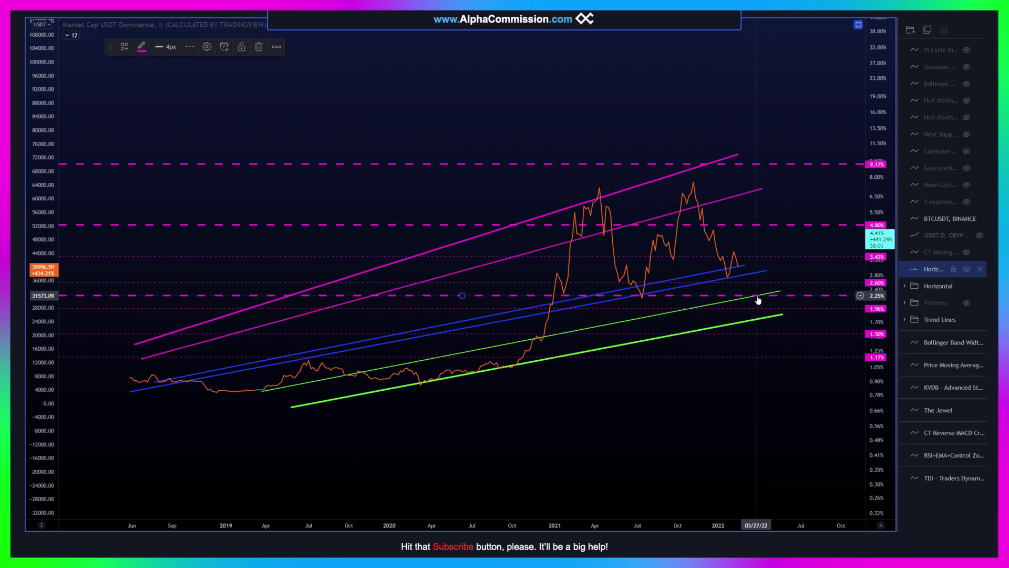
pyautogui.click(142, 47)
pyautogui.click(162, 78)
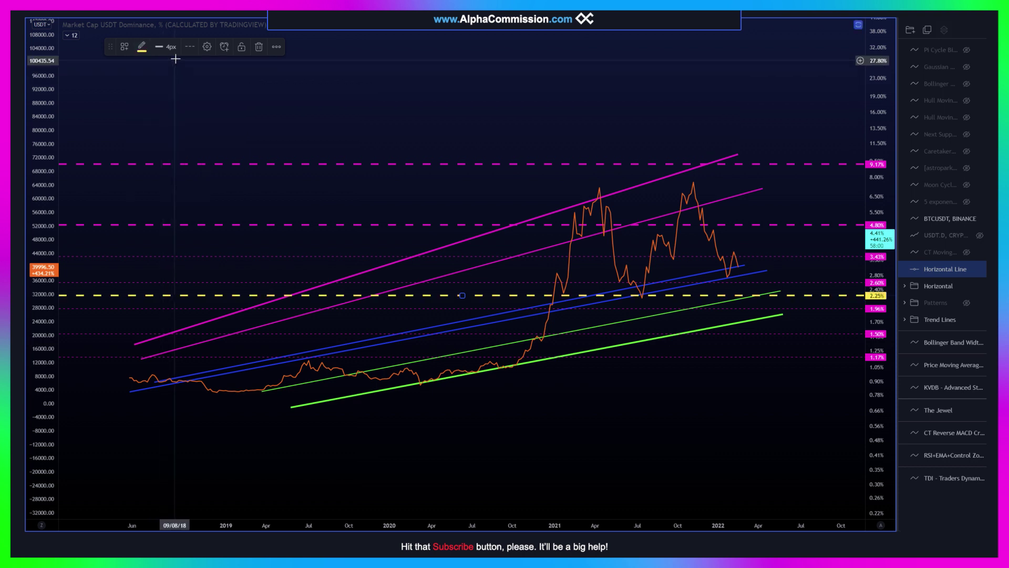
pyautogui.click(190, 46)
pyautogui.click(198, 67)
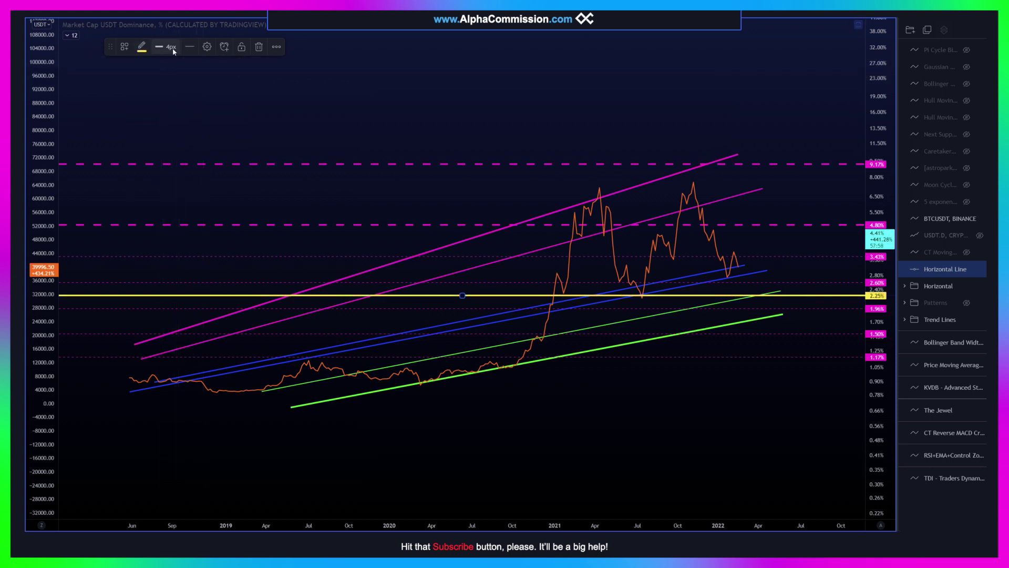
pyautogui.click(174, 95)
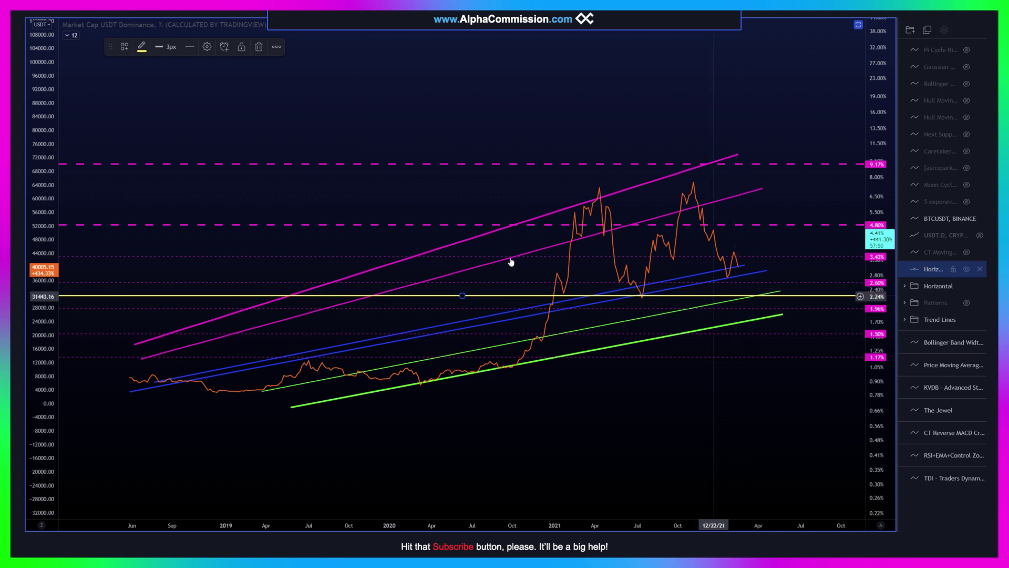
# Draw a yellow downtrend line from the late-2021 BTCUSDT peak and fine-tune its lower end
pyautogui.click(124, 46)
pyautogui.click(845, 246)
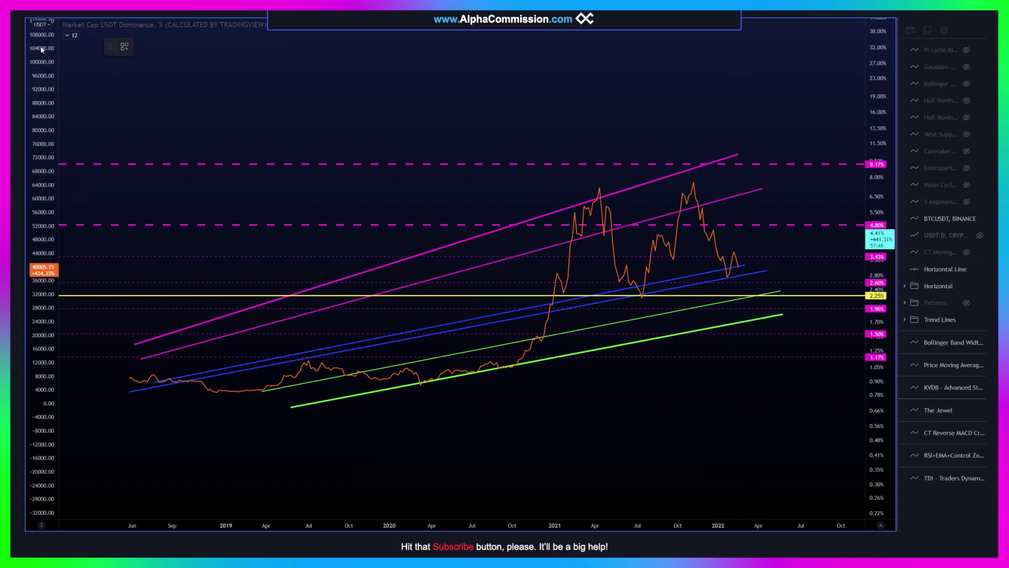
pyautogui.moveTo(685, 167)
pyautogui.mouseDown()
pyautogui.moveTo(732, 266)
pyautogui.moveTo(786, 338)
pyautogui.mouseUp()
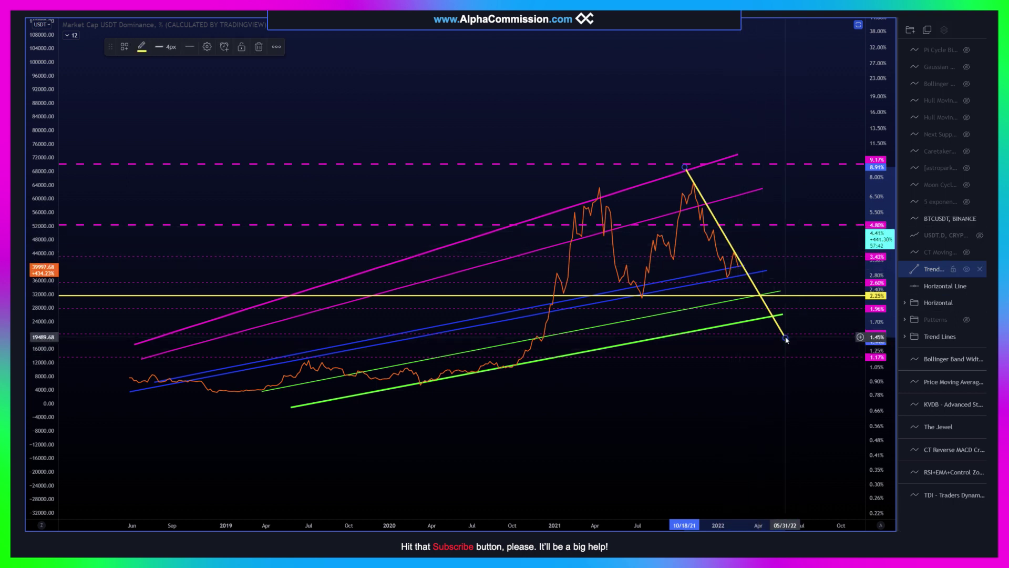
pyautogui.moveTo(785, 338); pyautogui.dragTo(742, 293)
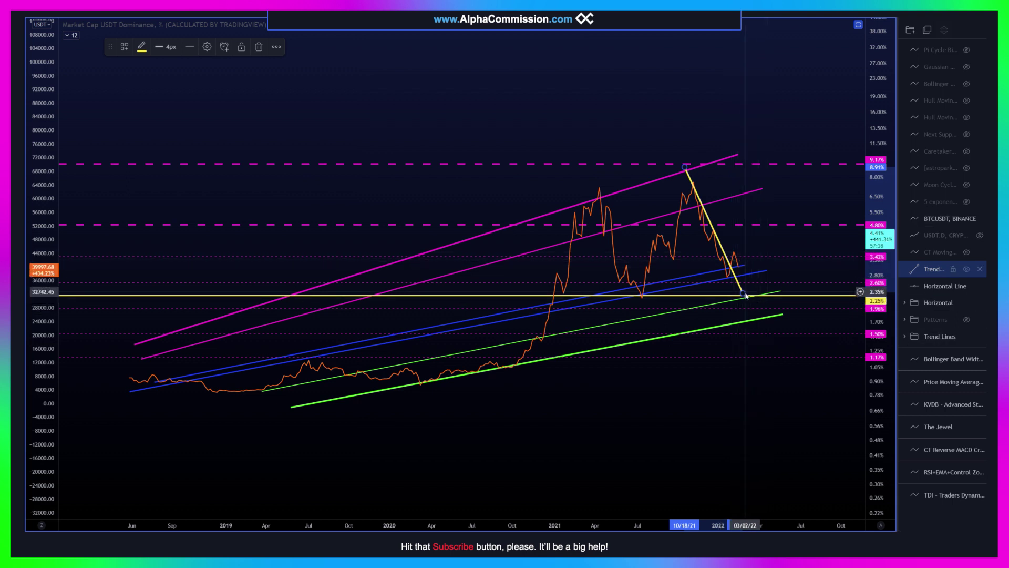
pyautogui.moveTo(744, 296); pyautogui.dragTo(783, 330)
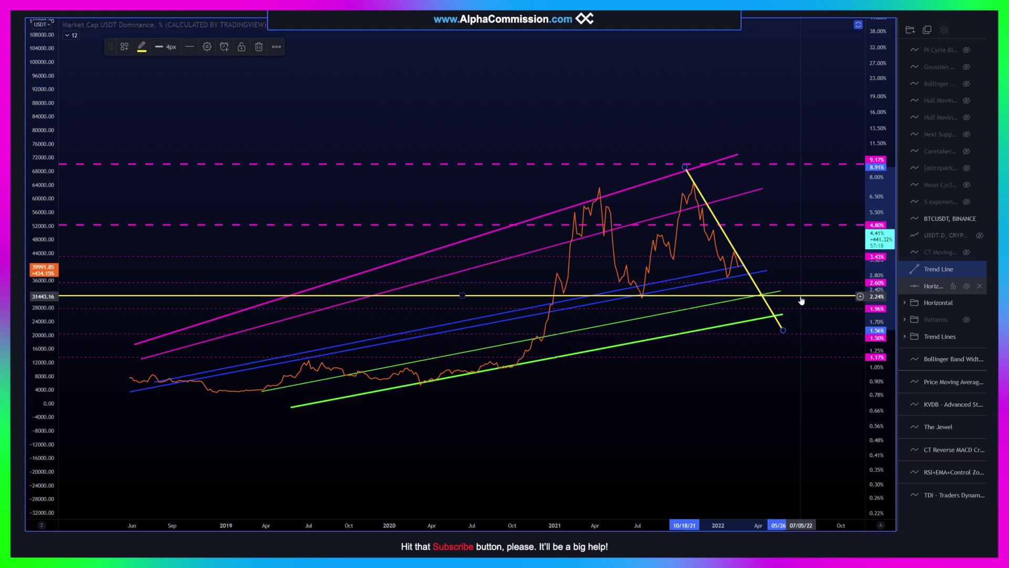
# Lower the yellow horizontal level to about 1.76%, meeting the green trendline
pyautogui.moveTo(801, 300); pyautogui.dragTo(801, 319)
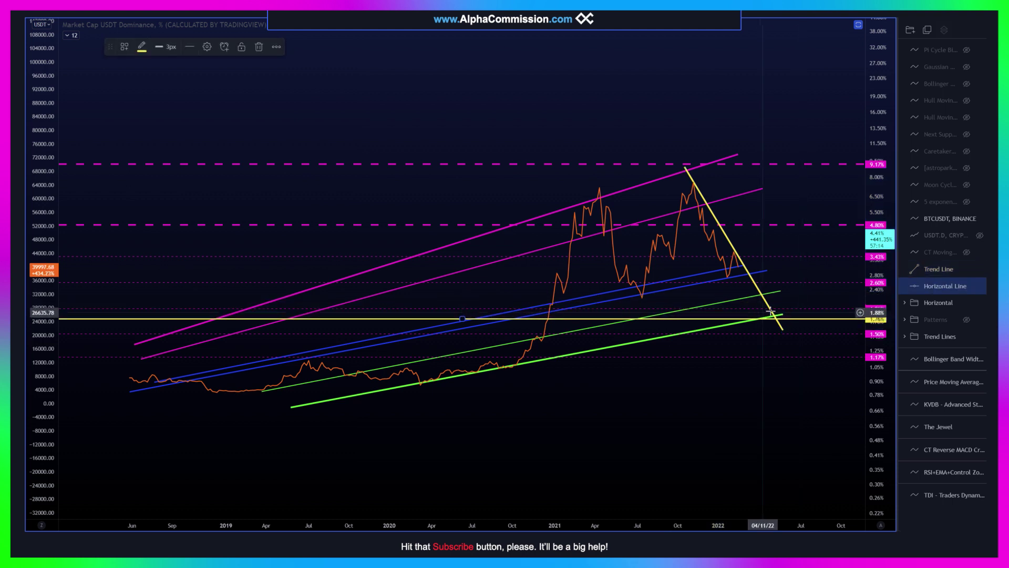
pyautogui.click(429, 384)
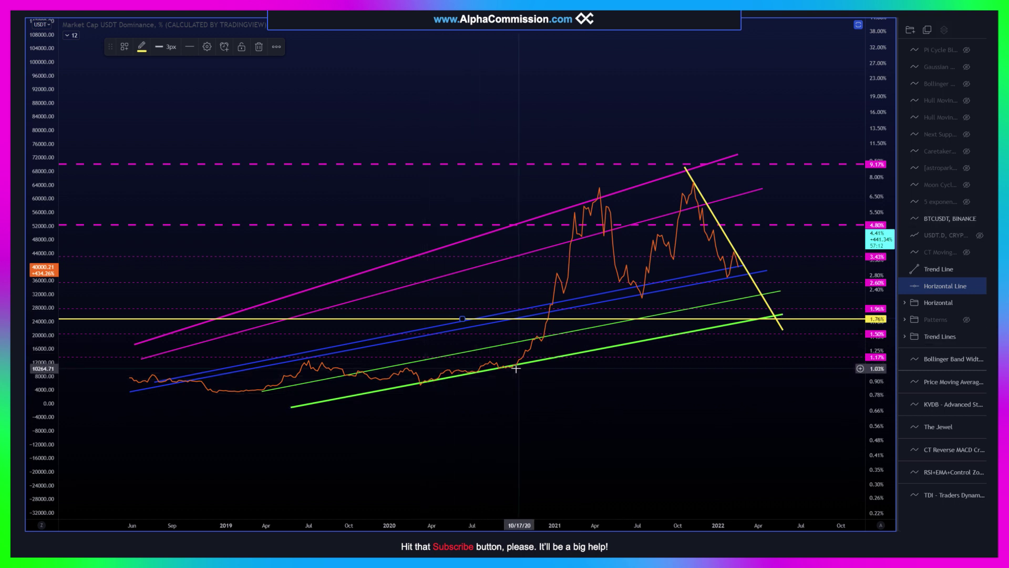
pyautogui.click(488, 371)
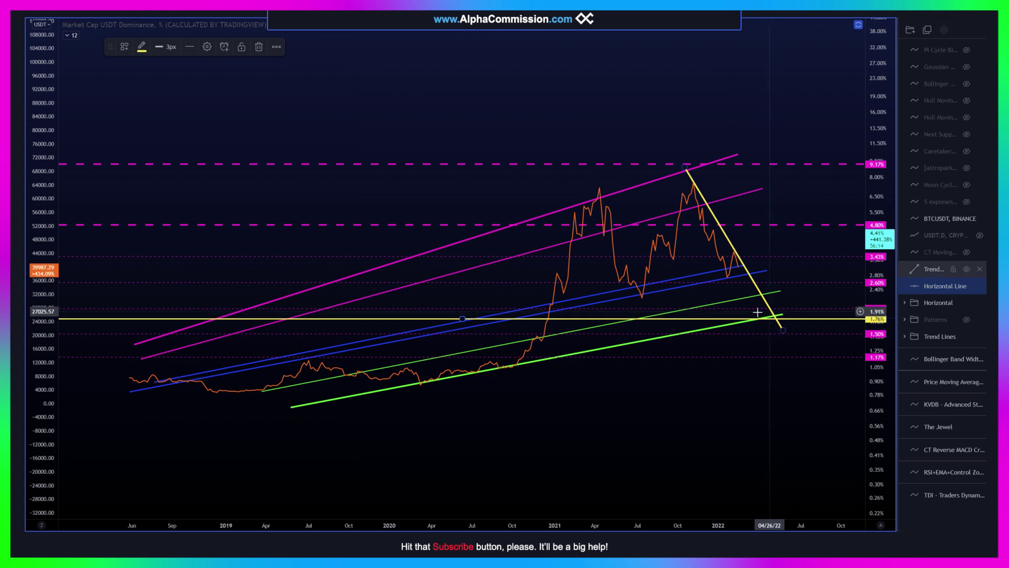
# Hide the yellow horizontal line, and show USDT.D and the yellow Patterns drawings
pyautogui.click(966, 286)
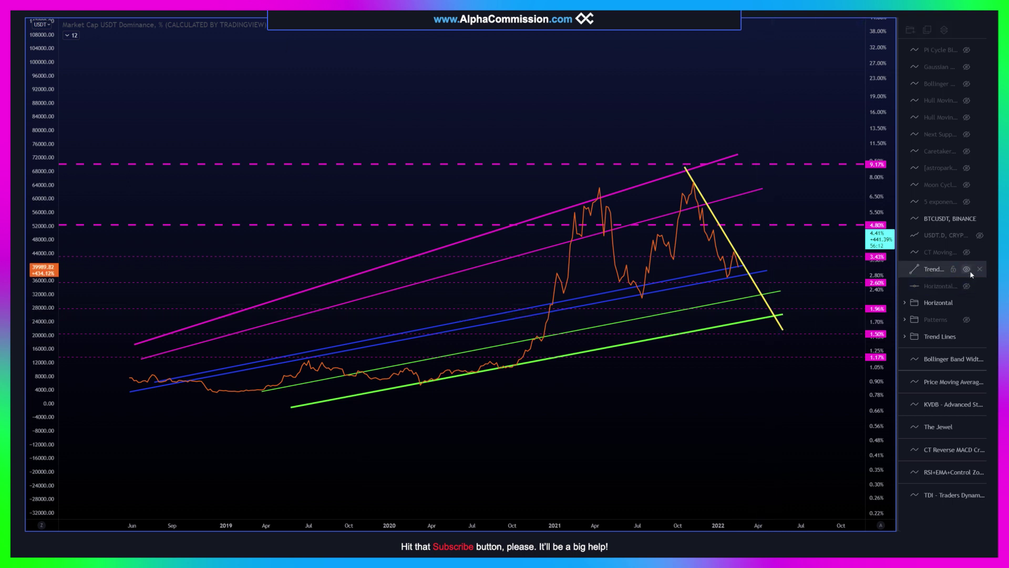
pyautogui.click(979, 236)
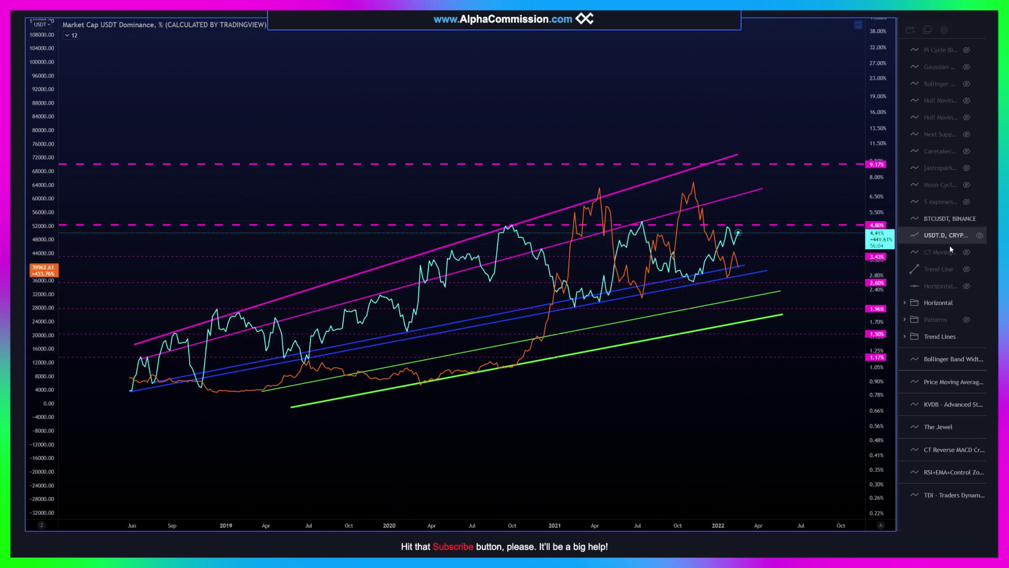
pyautogui.click(966, 320)
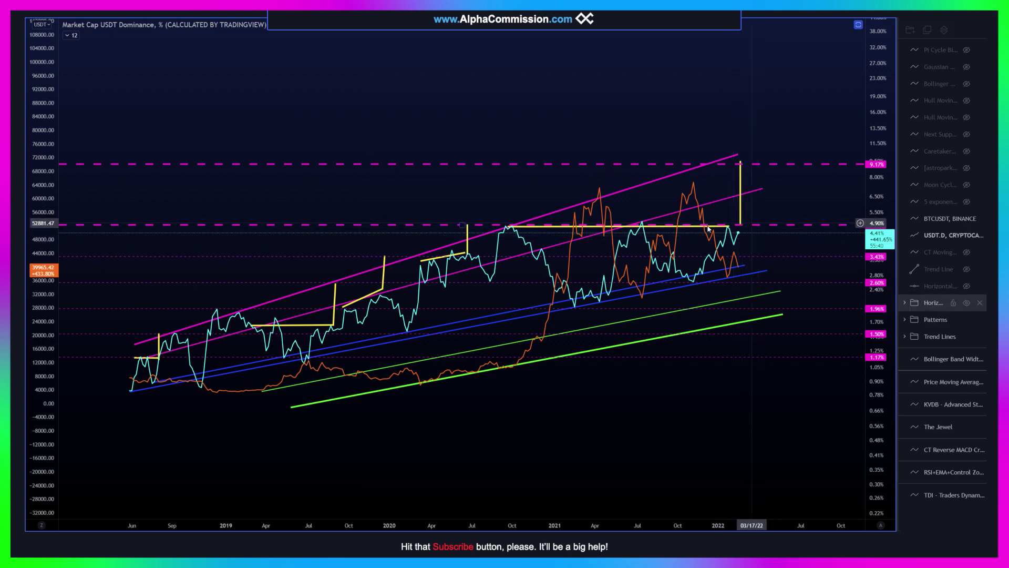
pyautogui.click(299, 225)
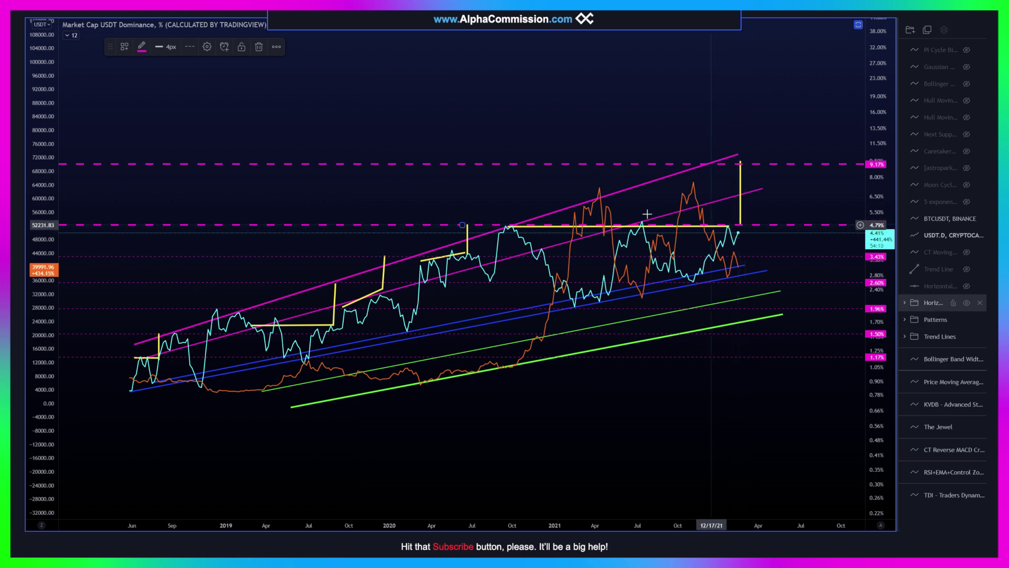
# Make CT Moving Average visible and hide the BTCUSDT line and the Patterns folder
pyautogui.click(399, 137)
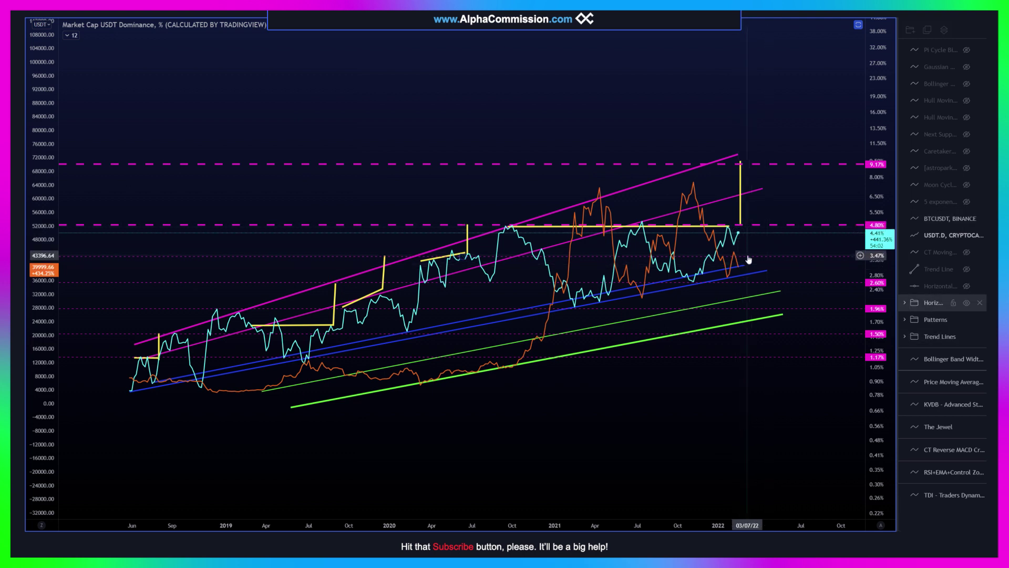
pyautogui.click(966, 253)
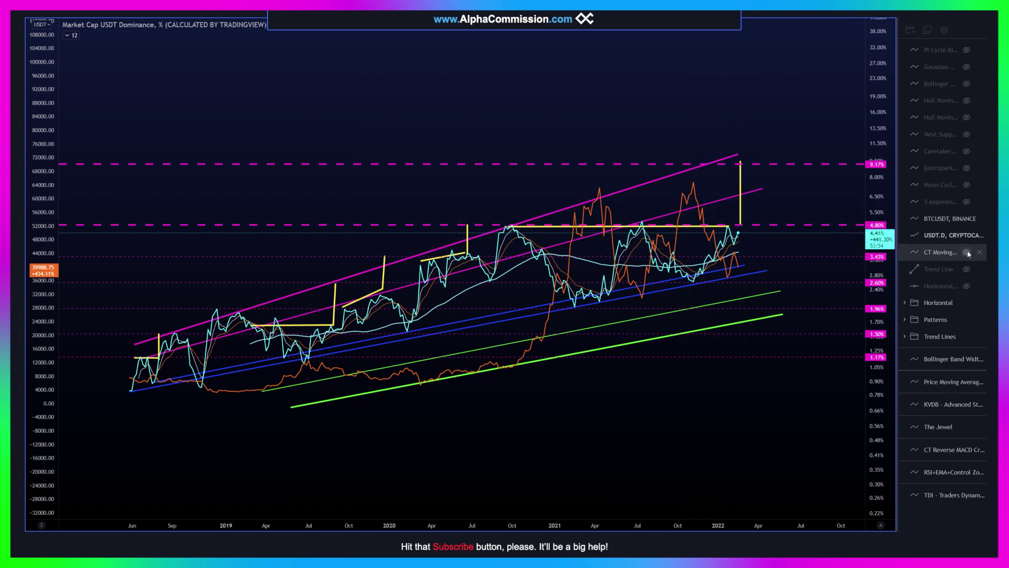
pyautogui.click(967, 218)
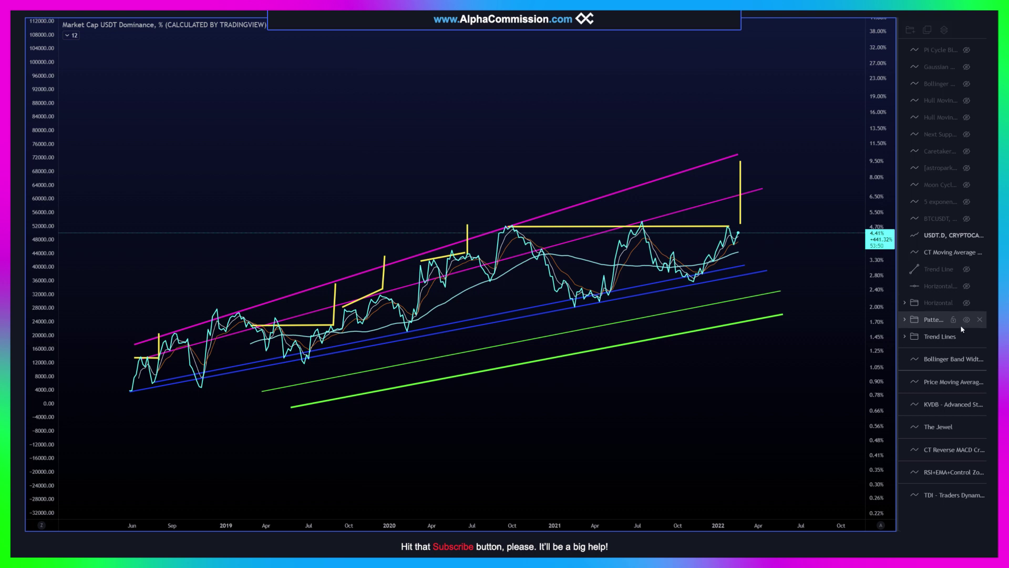
pyautogui.click(966, 319)
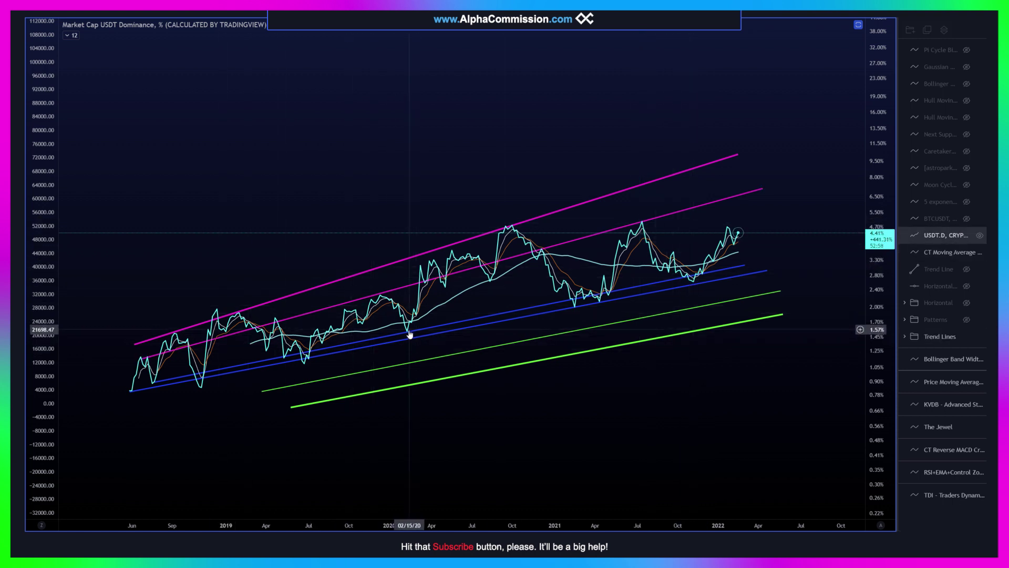
pyautogui.click(652, 286)
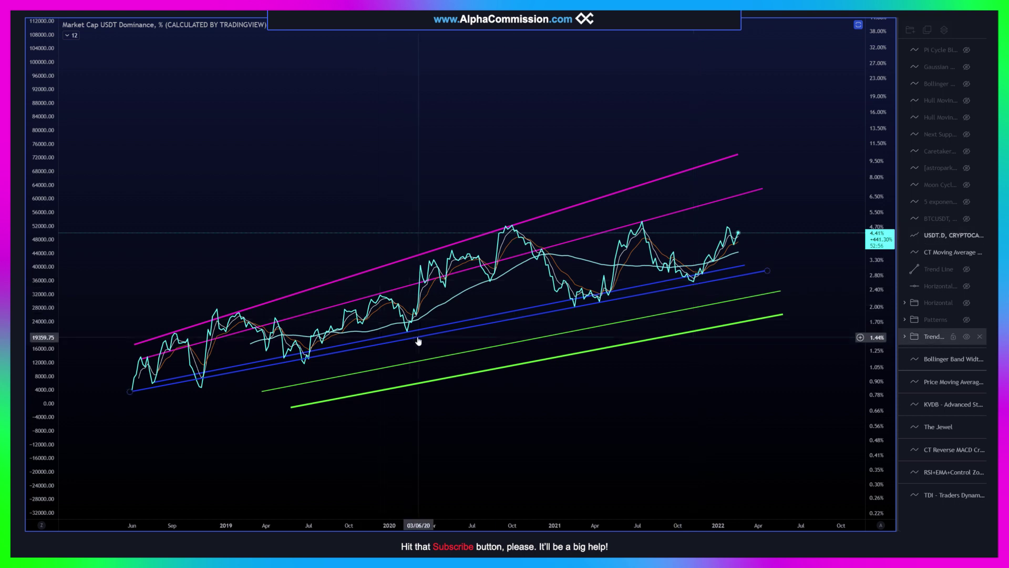
pyautogui.press('Escape')
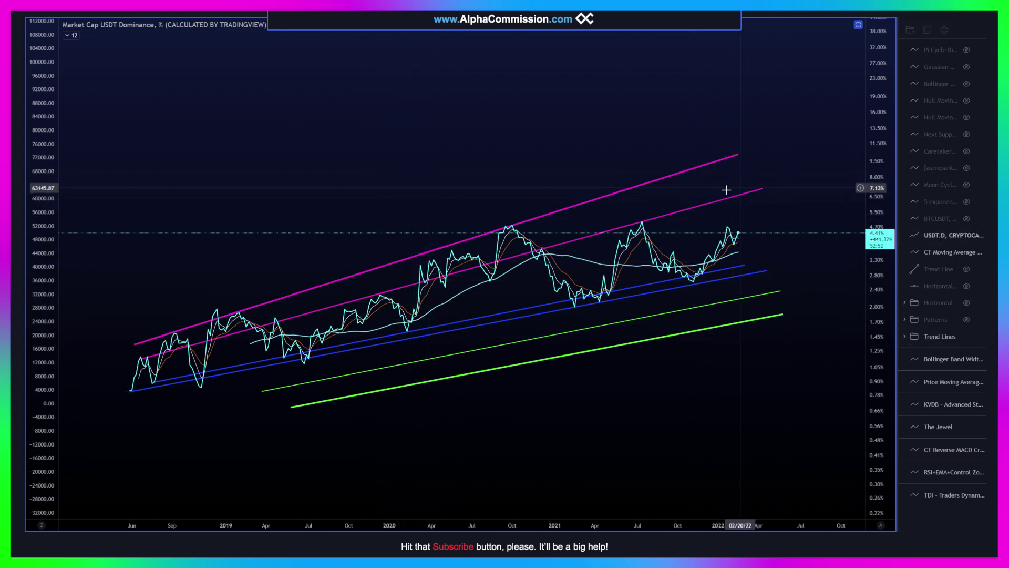
pyautogui.click(439, 250)
pyautogui.press('Escape')
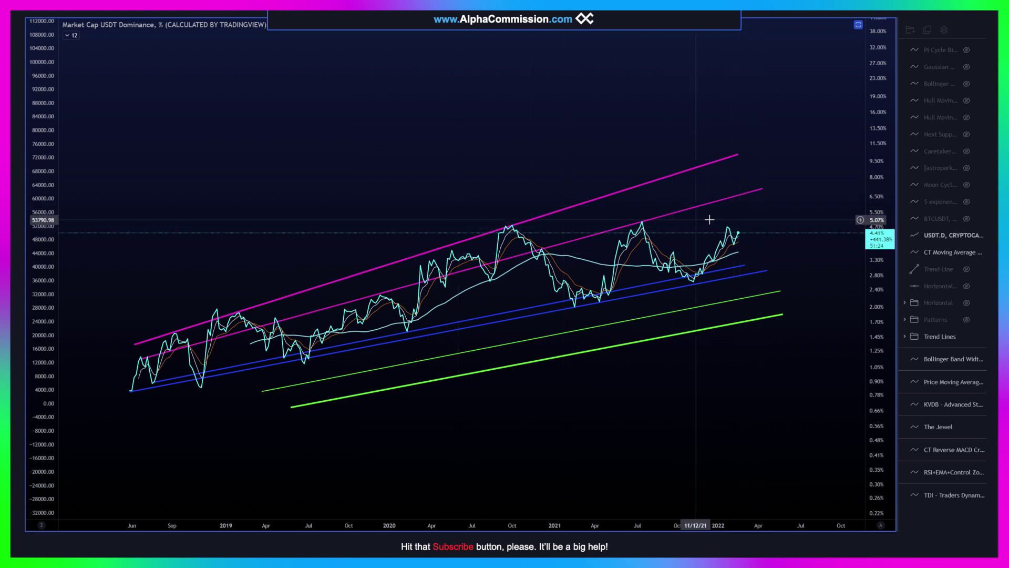
# Unhide the Horizontal lines group so the 1.17% to 9.17% dashed levels reappear
pyautogui.click(967, 303)
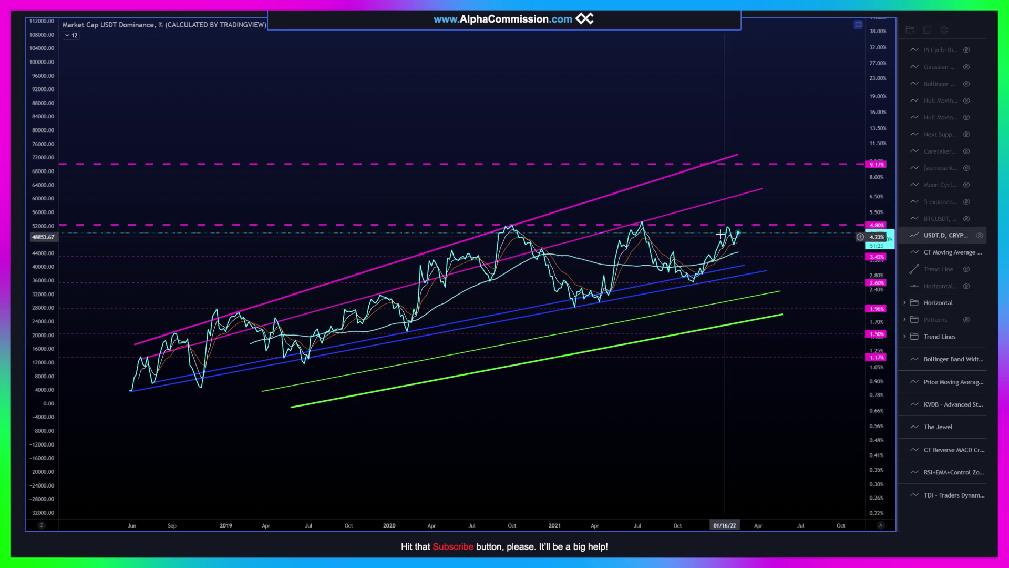